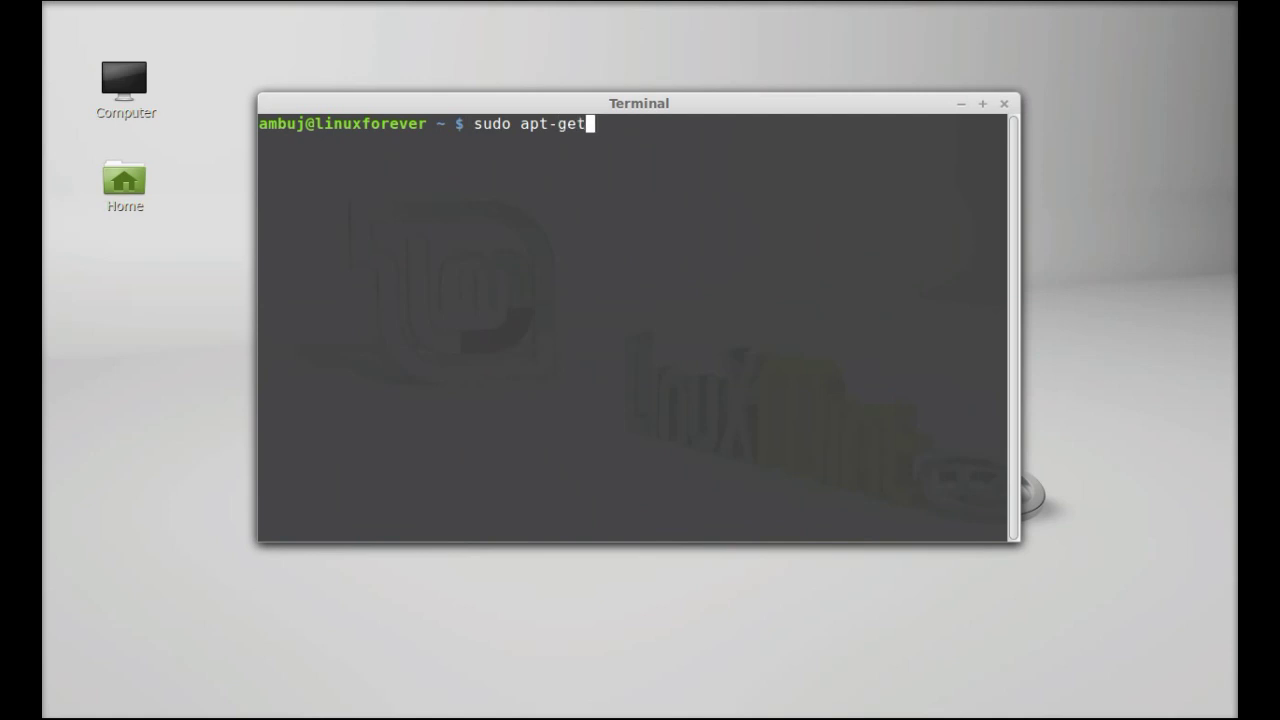
# - Install the recoll package with sudo apt-get install, authenticate with the account password, and close the terminal
pyautogui.write(' recoll')
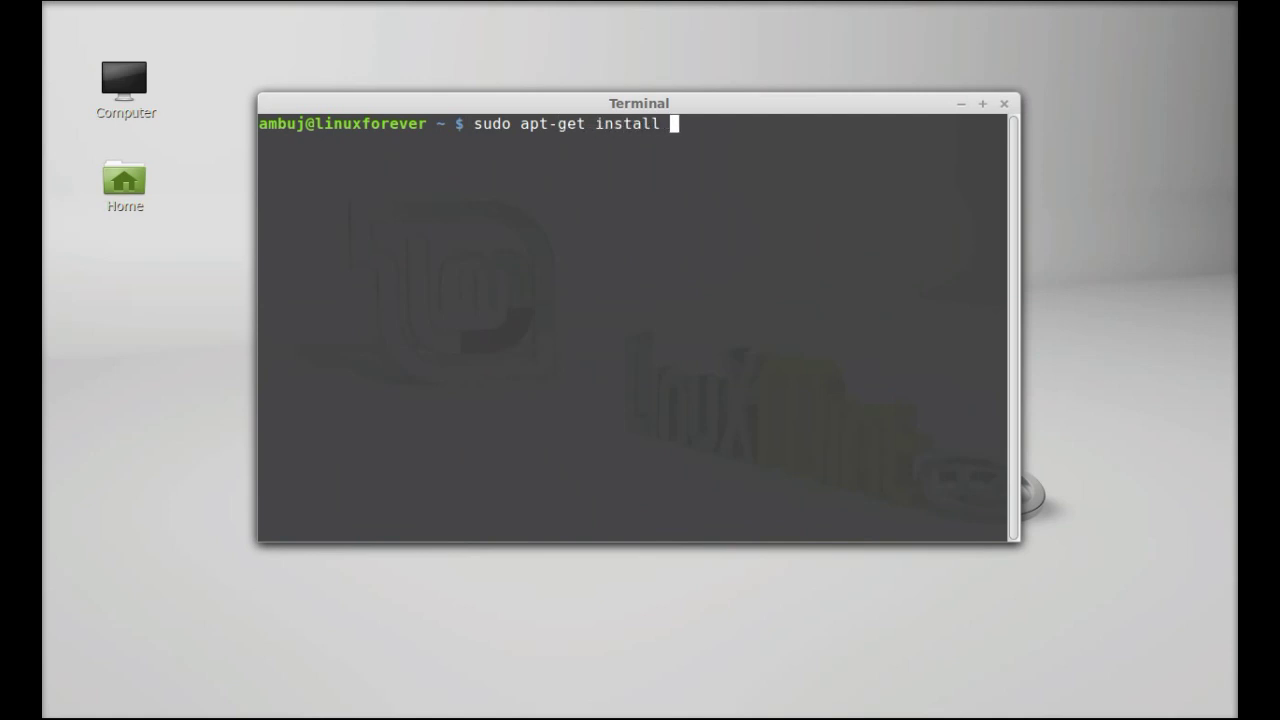
pyautogui.press('Return')
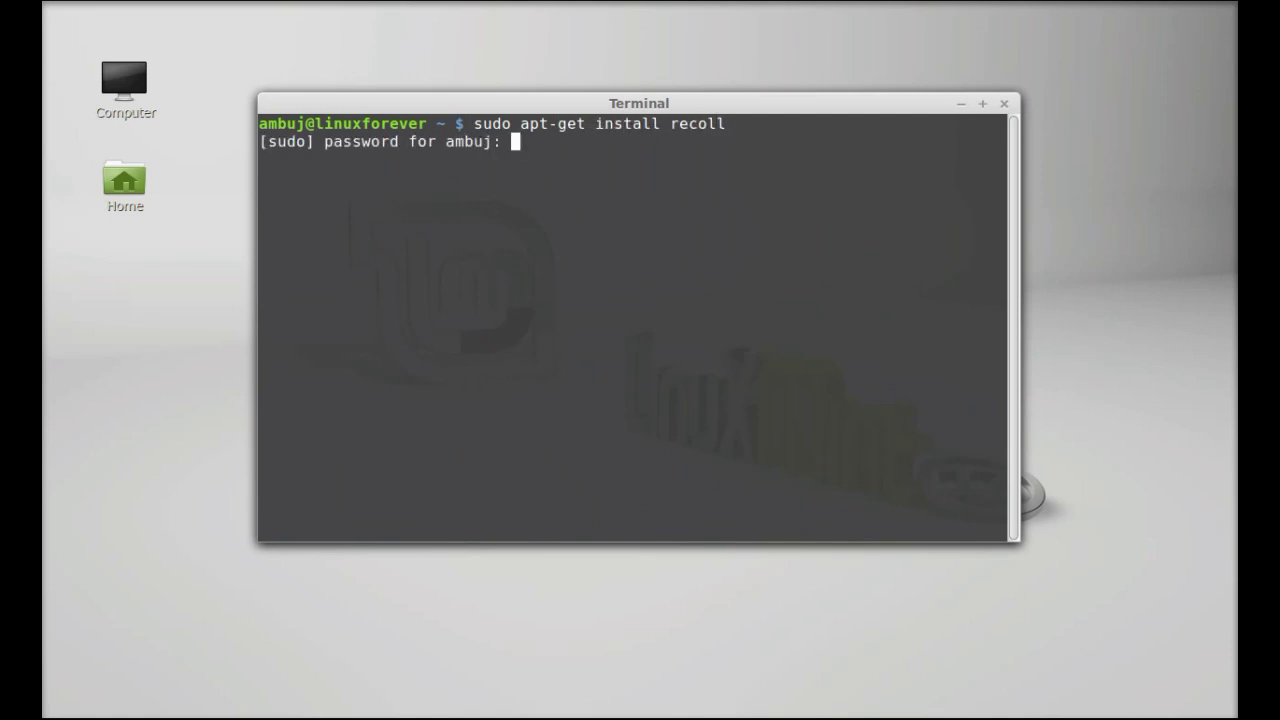
pyautogui.press('Return')
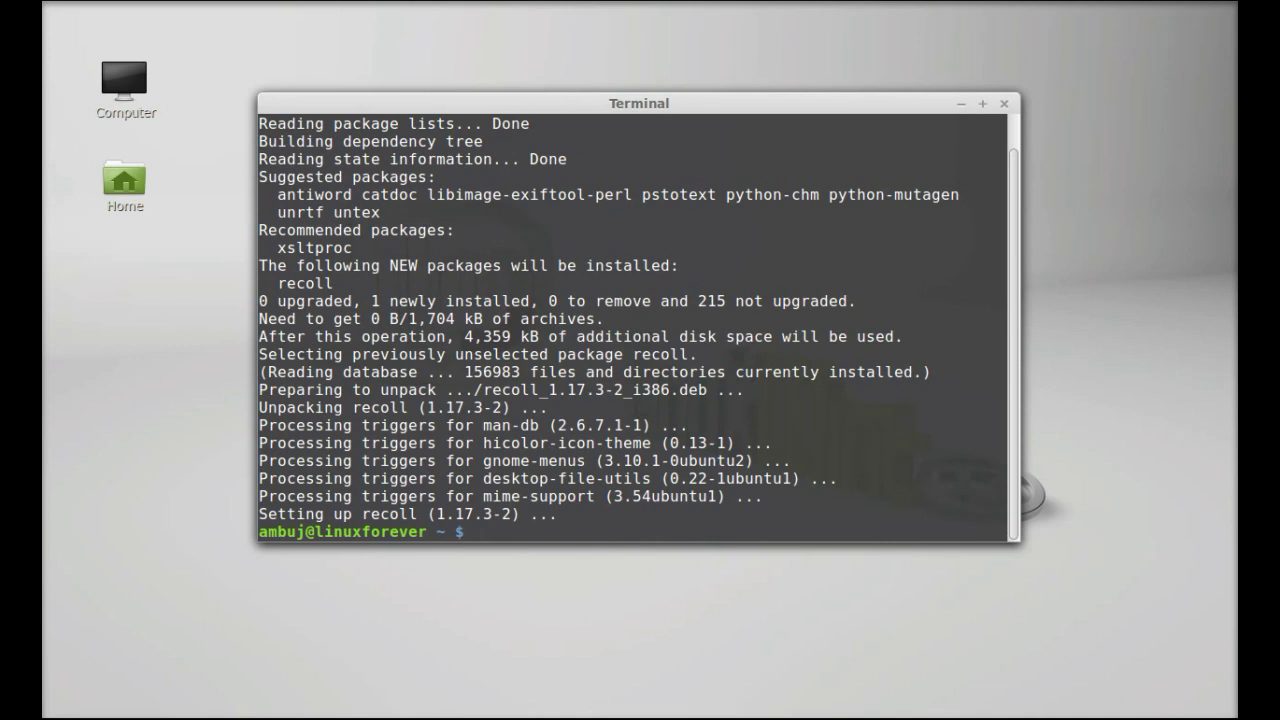
pyautogui.click(1004, 104)
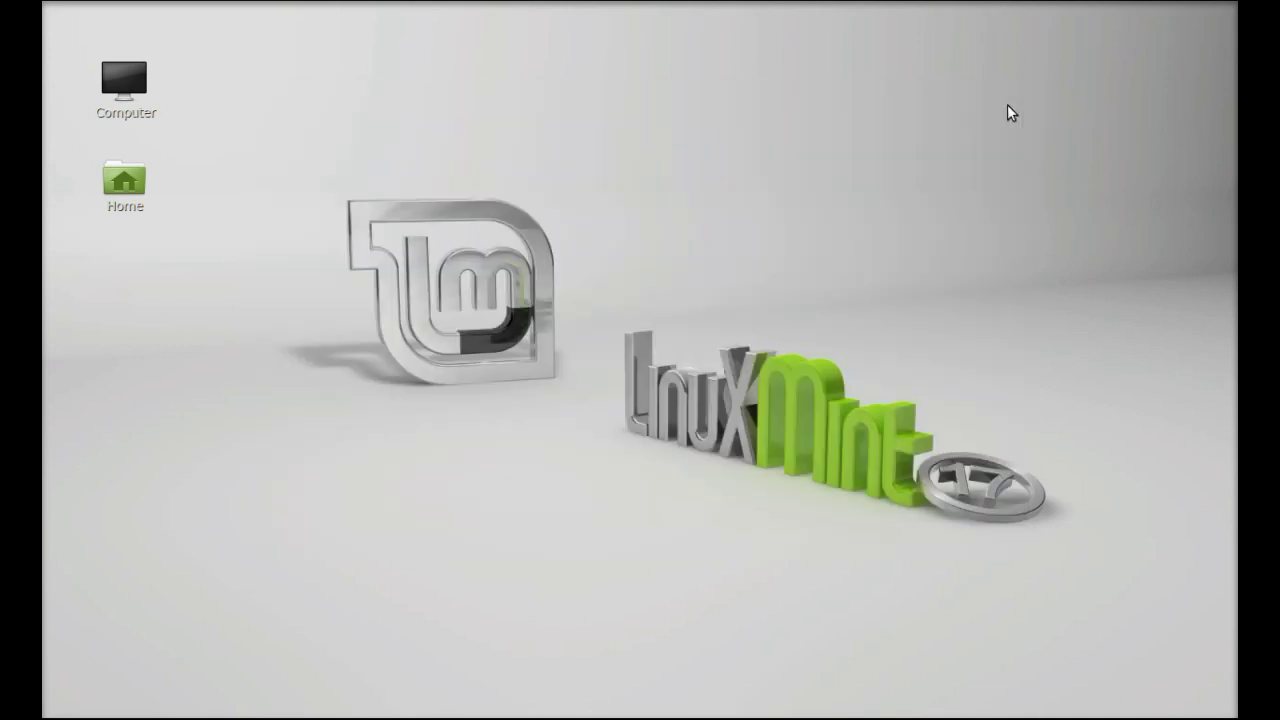
# - Launch Recoll and start the first indexing of the home directory with the default settings
pyautogui.press('super')
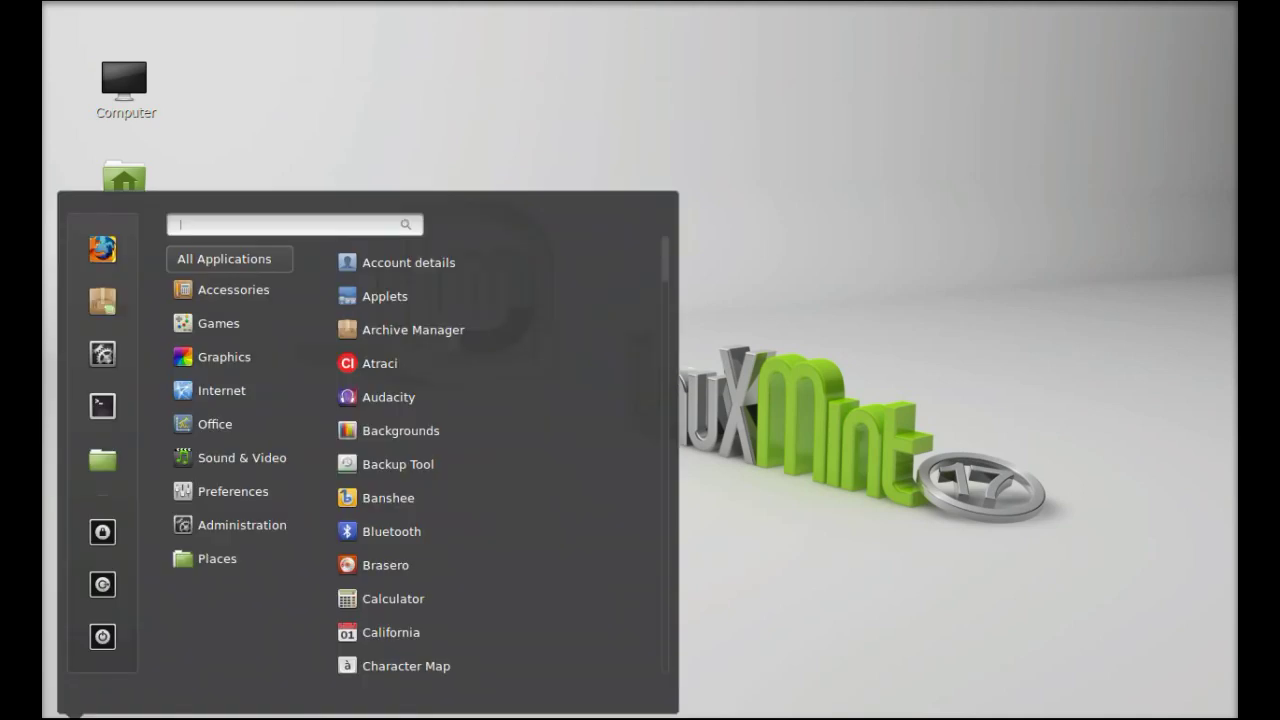
pyautogui.write('recoll')
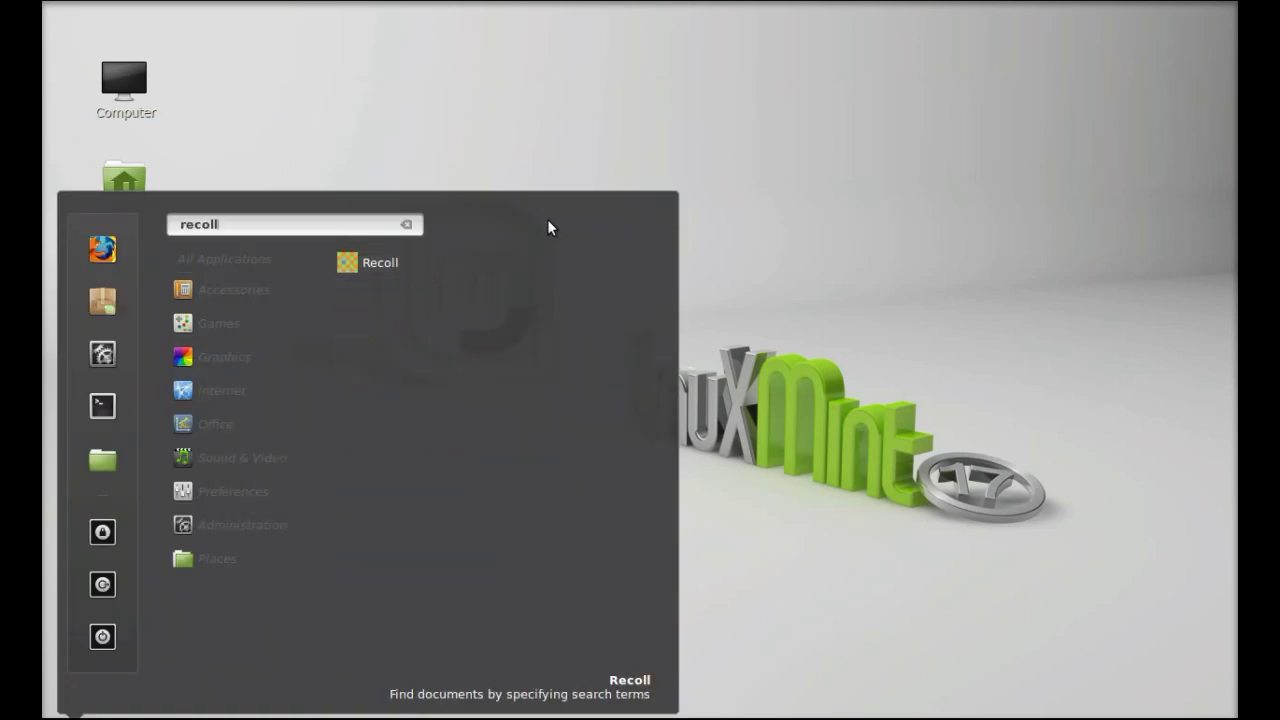
pyautogui.click(495, 264)
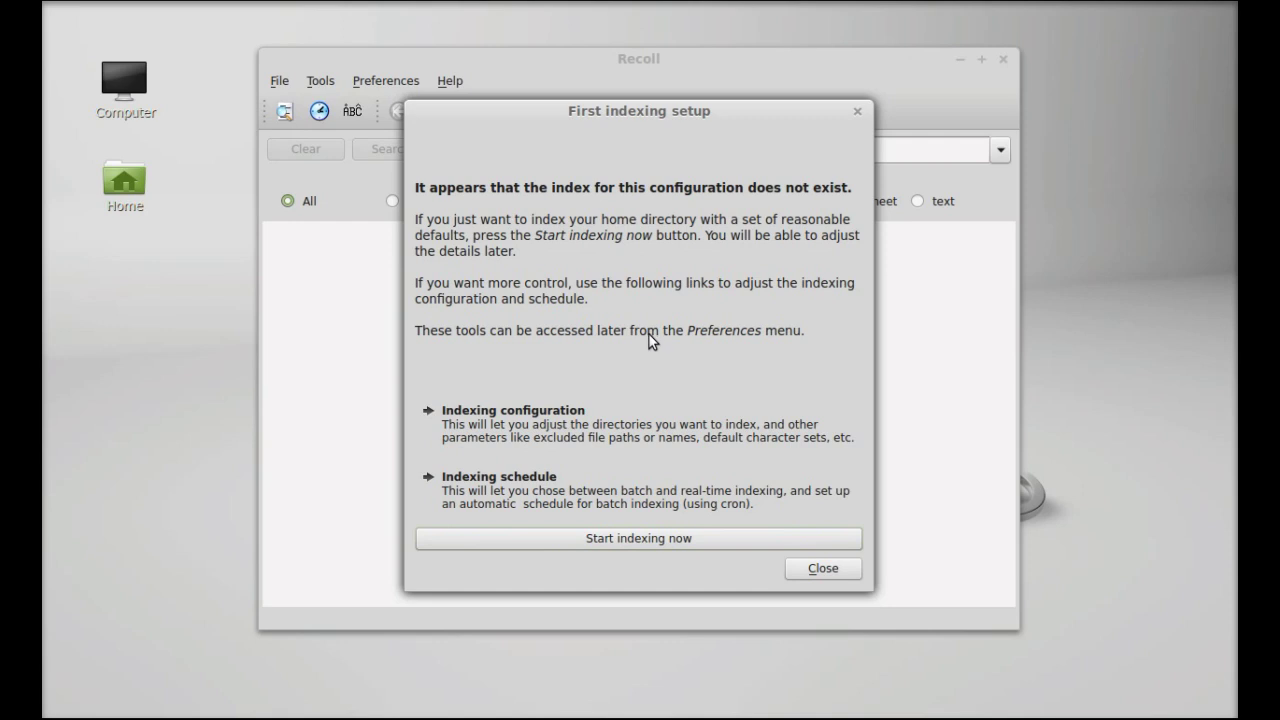
pyautogui.click(655, 543)
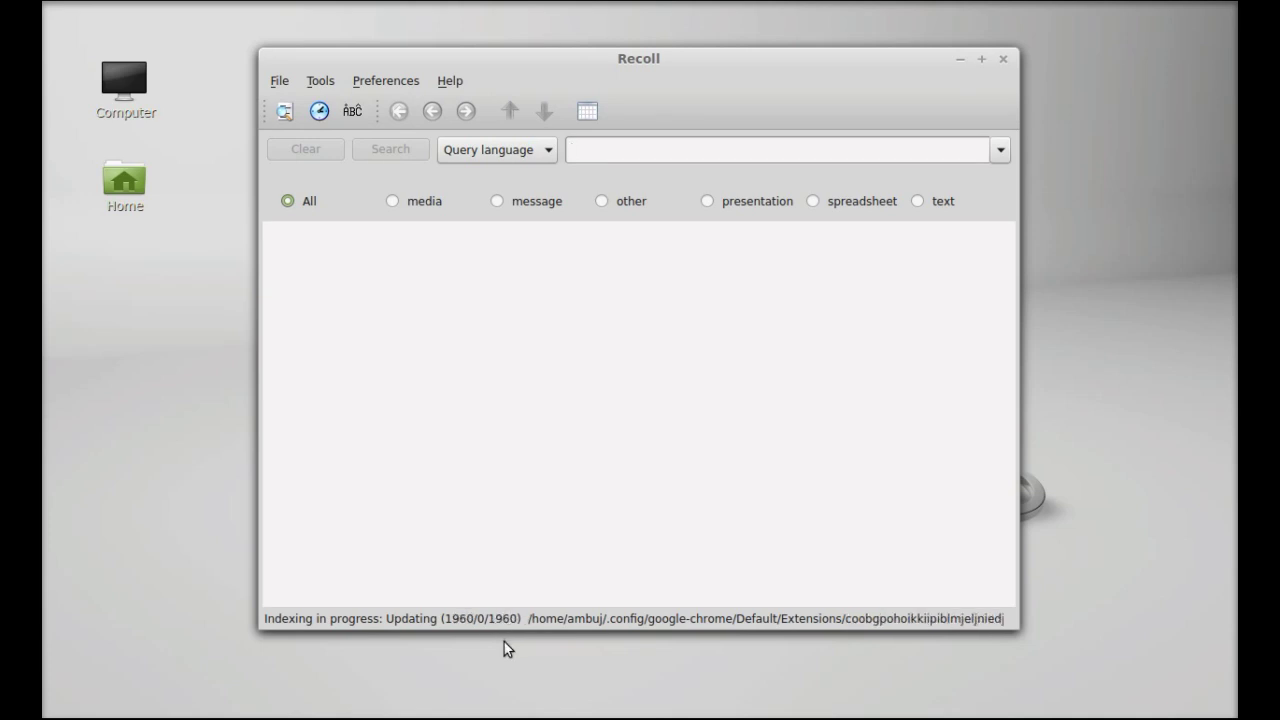
pyautogui.click(220, 357)
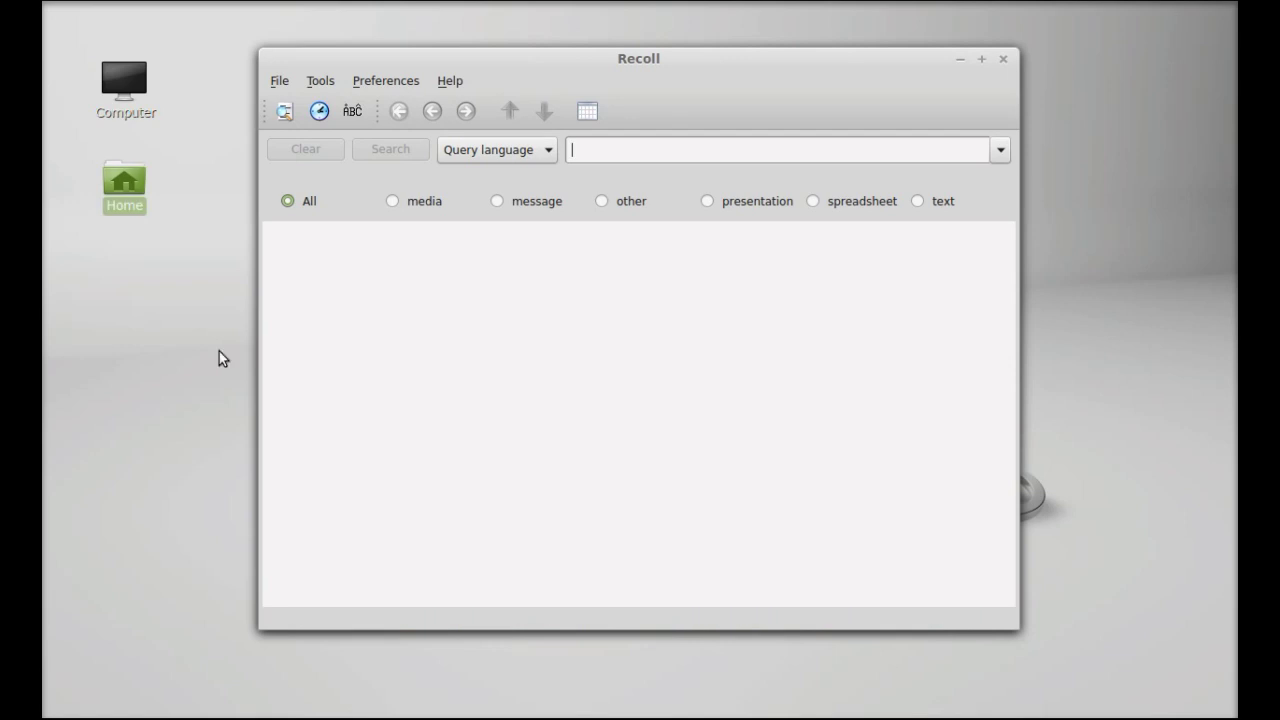
pyautogui.click(420, 368)
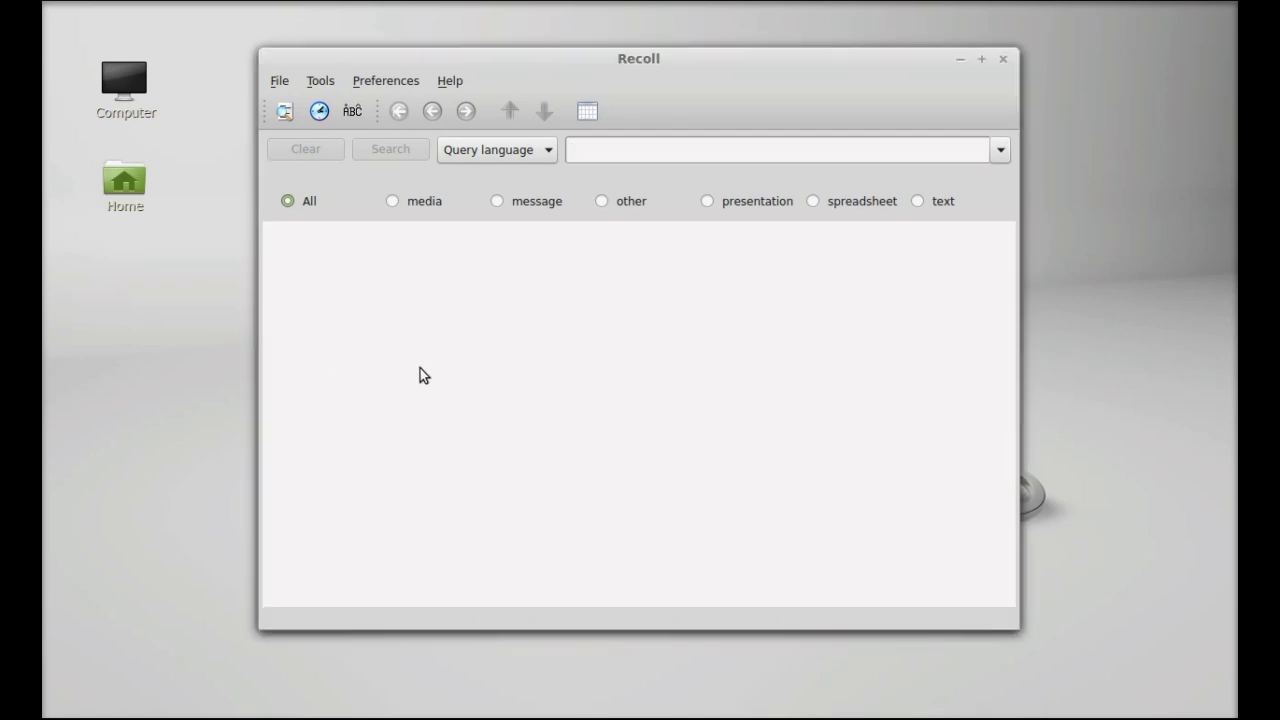
# - Create an empty document named linuxforever in the home directory's Documents folder
pyautogui.click(118, 190)
pyautogui.doubleClick(118, 190)
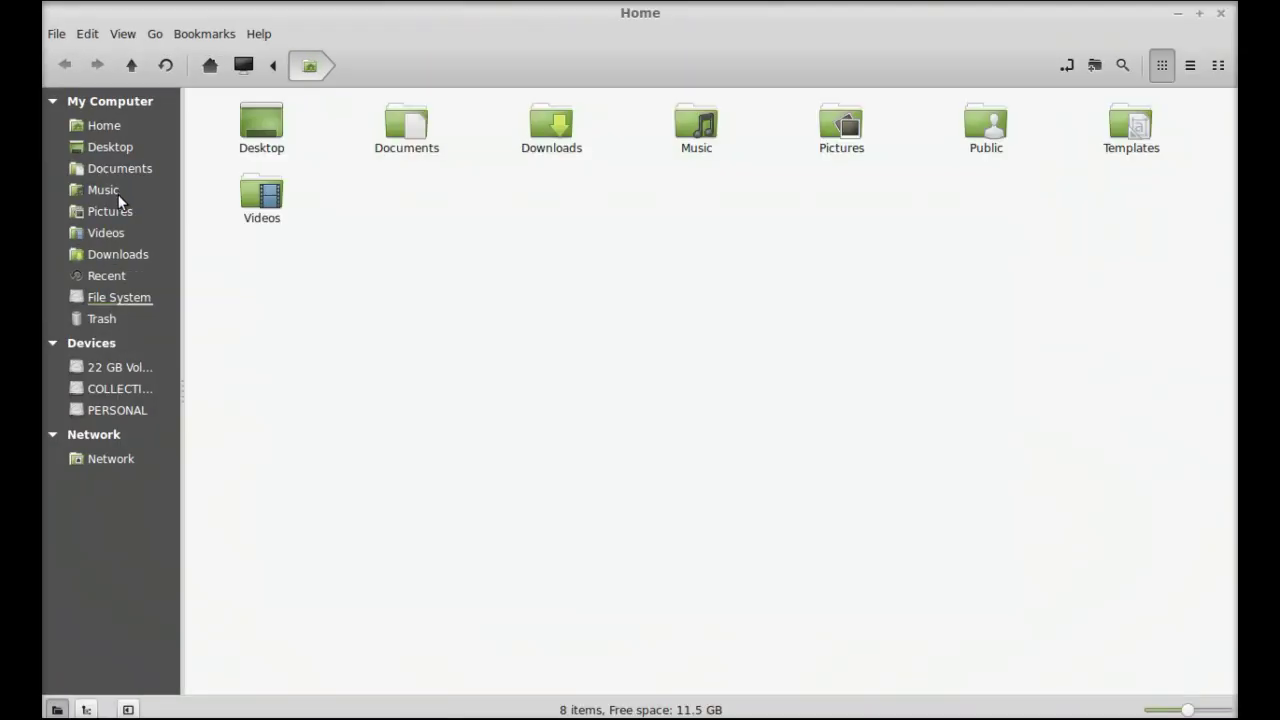
pyautogui.doubleClick(400, 130)
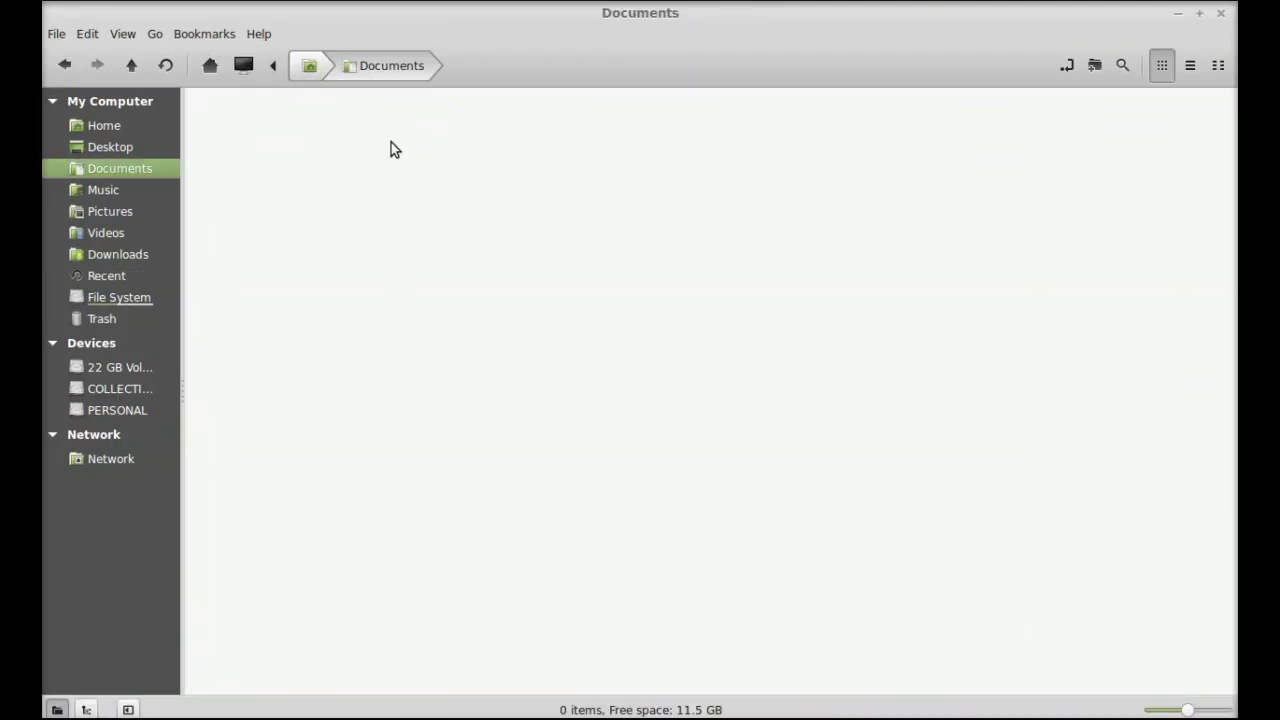
pyautogui.rightClick(391, 143)
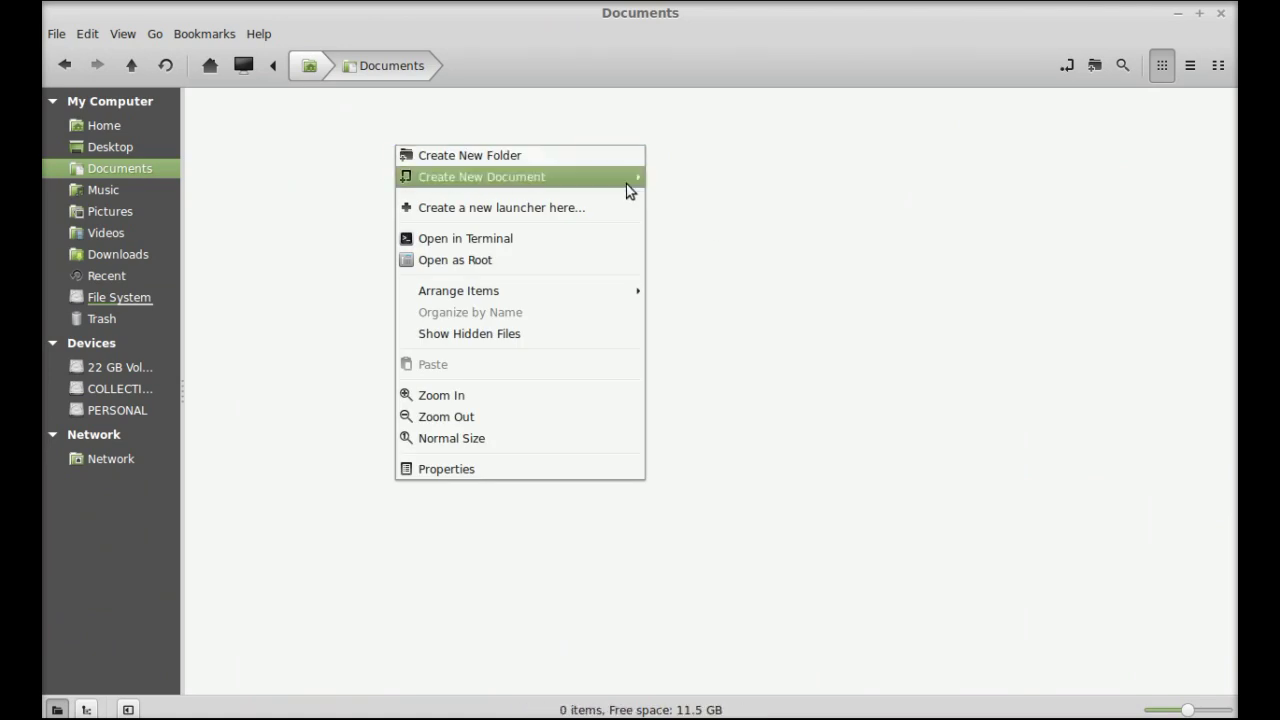
pyautogui.moveTo(580, 185)
pyautogui.click(706, 209)
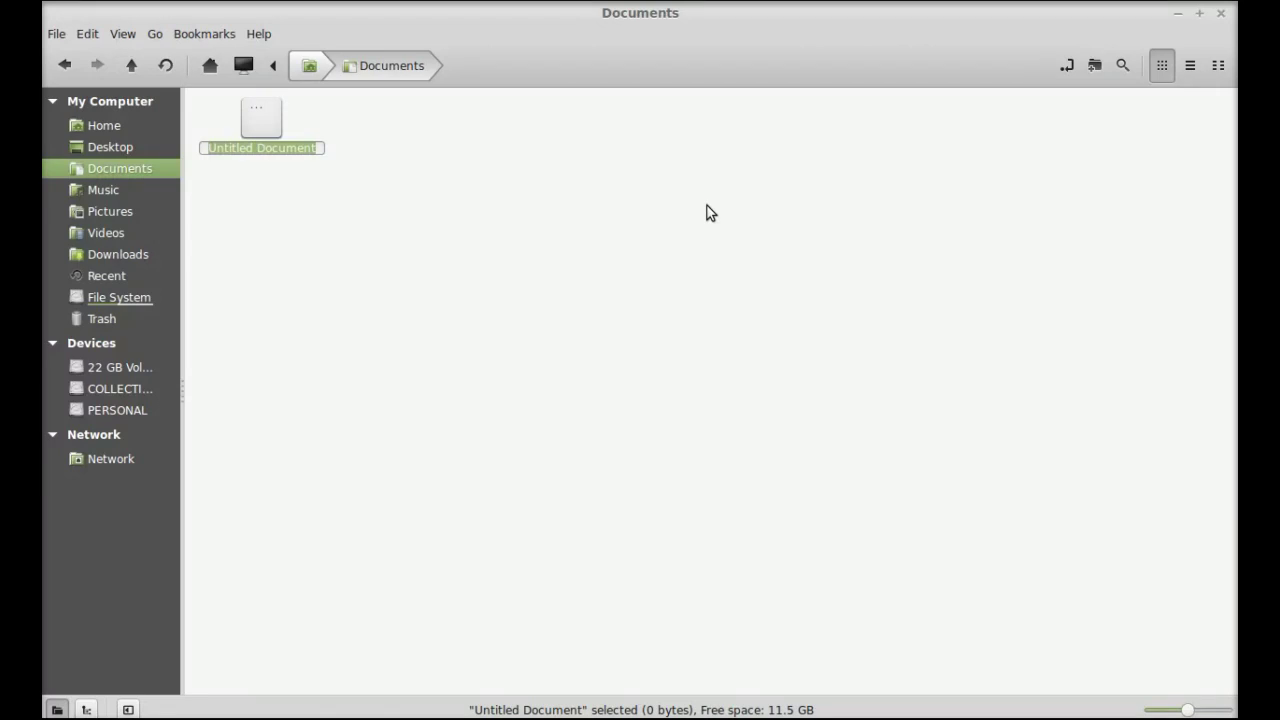
pyautogui.write('linuxfor')
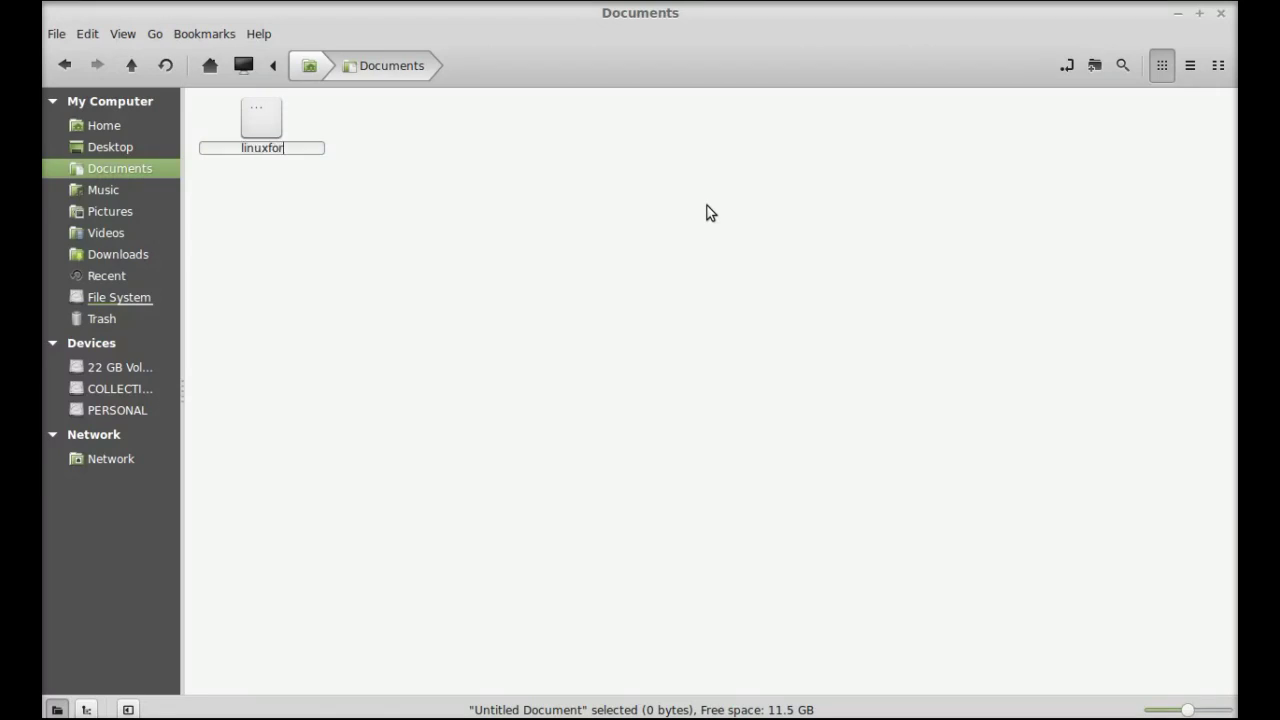
pyautogui.write('ever')
pyautogui.rightClick(707, 212)
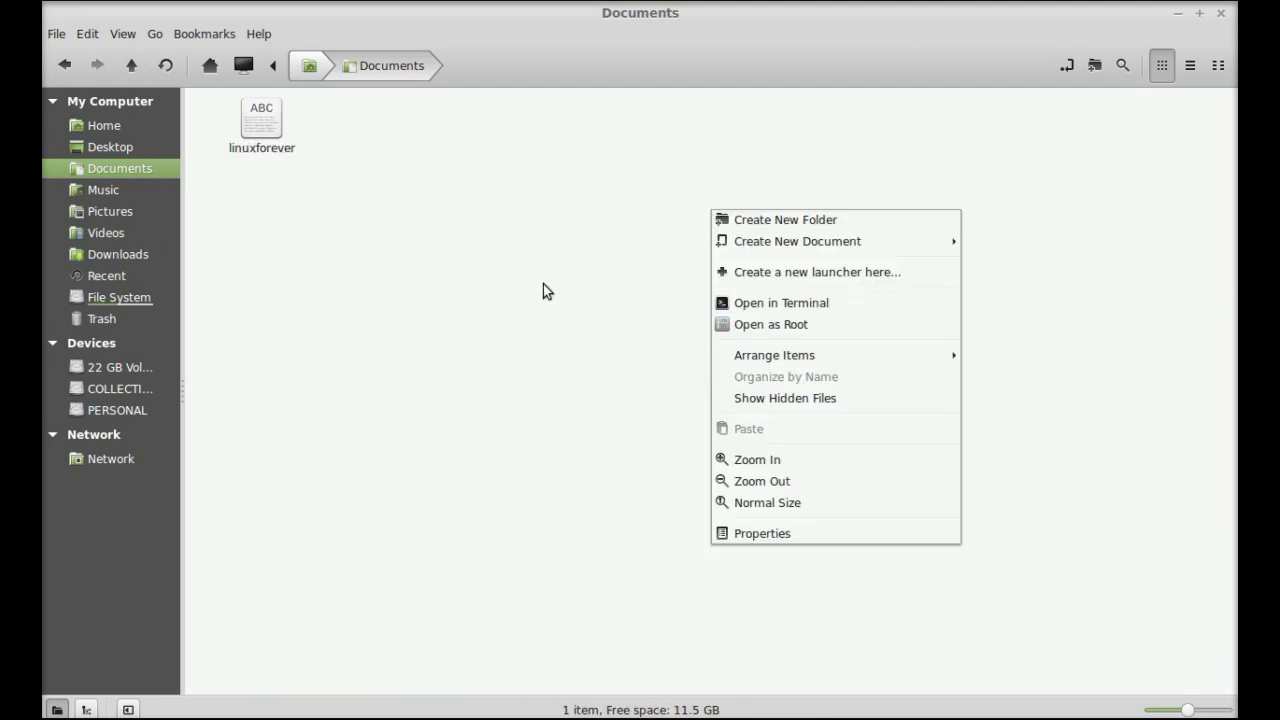
pyautogui.click(390, 272)
# - Write "linux is awesome" in the linuxforever document, save it, and close the editor and file manager
pyautogui.doubleClick(263, 128)
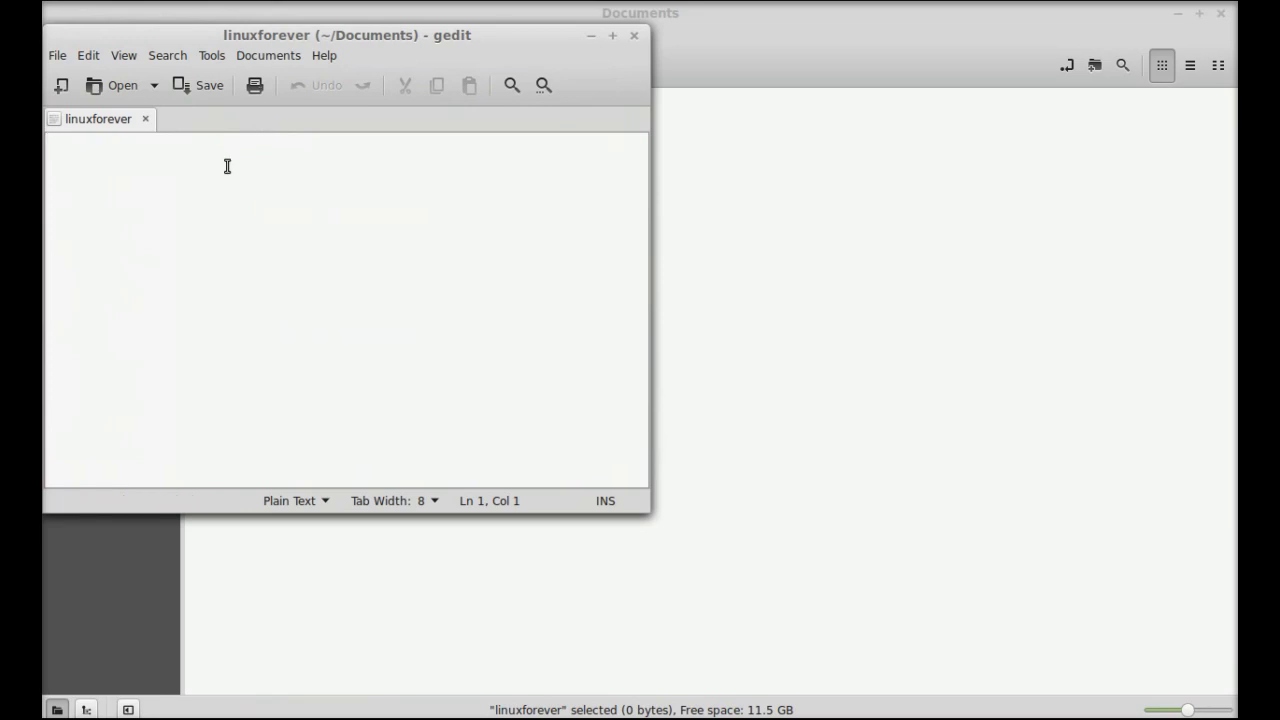
pyautogui.write('linux is ')
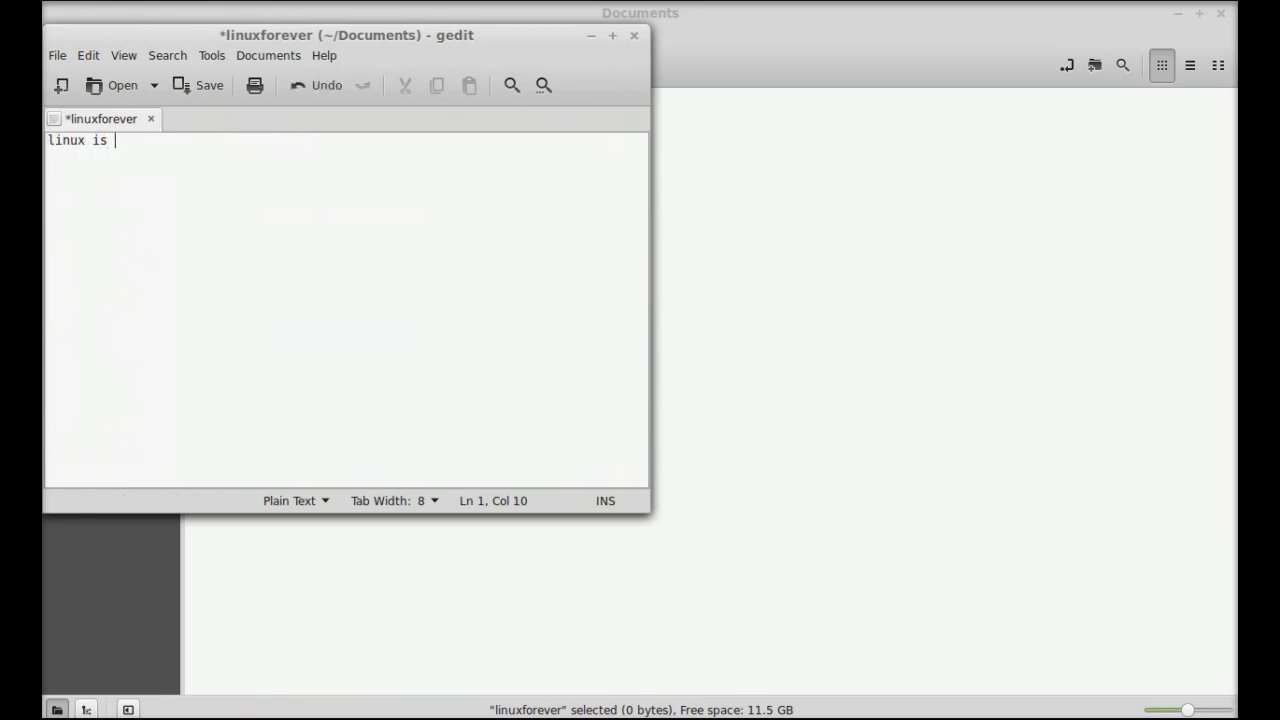
pyautogui.write('awesome')
pyautogui.press('Return')
pyautogui.hotkey('ctrl', 's')
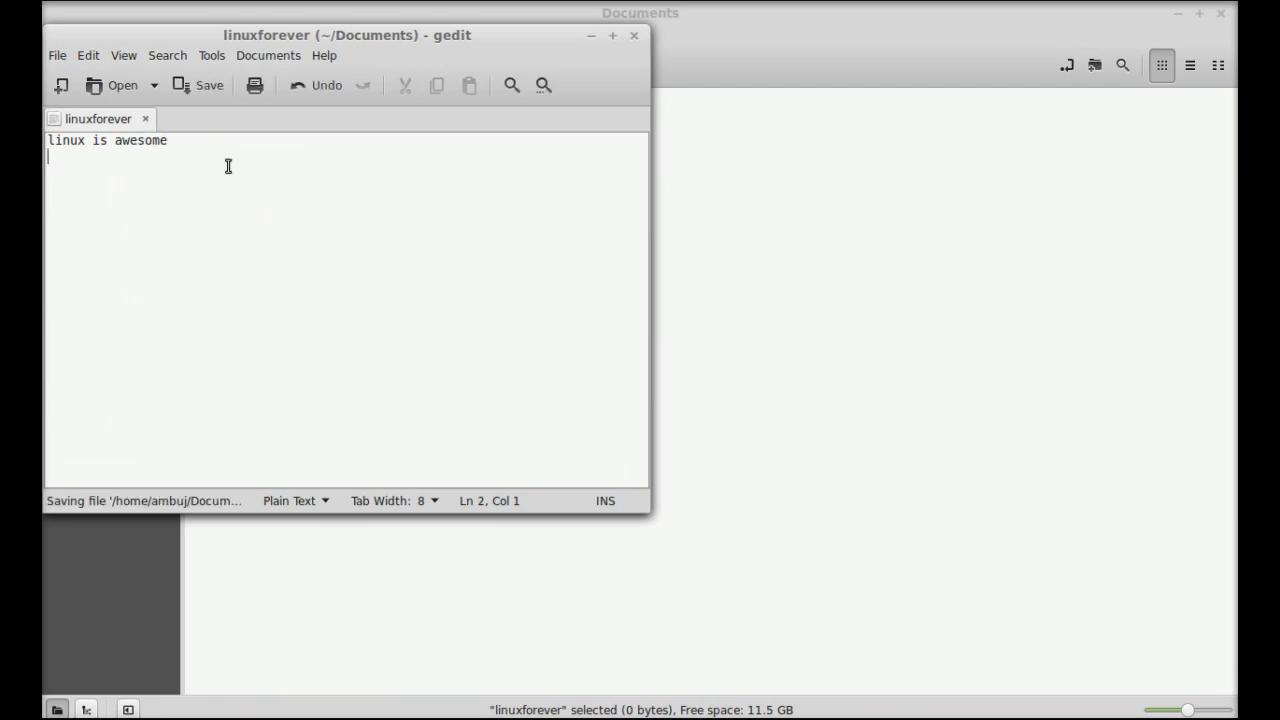
pyautogui.click(634, 35)
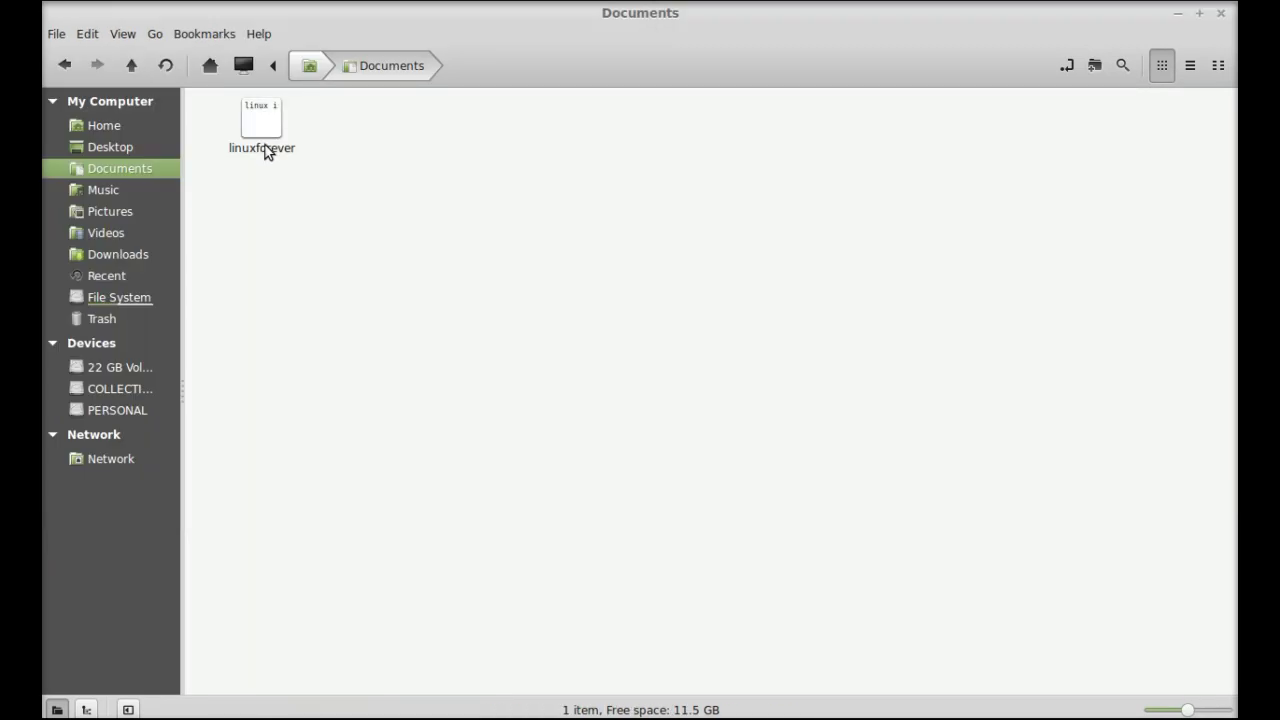
pyautogui.click(1222, 12)
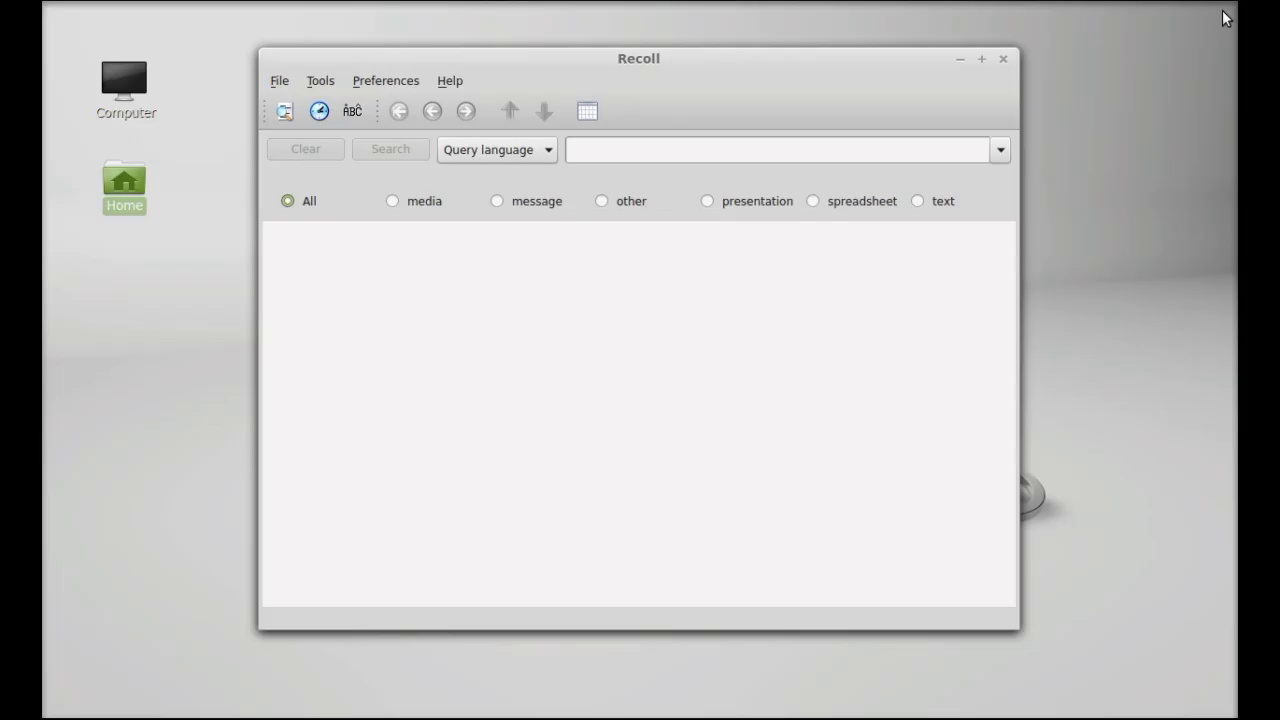
# - Update the Recoll index and search it for "awesome"
pyautogui.click(215, 176)
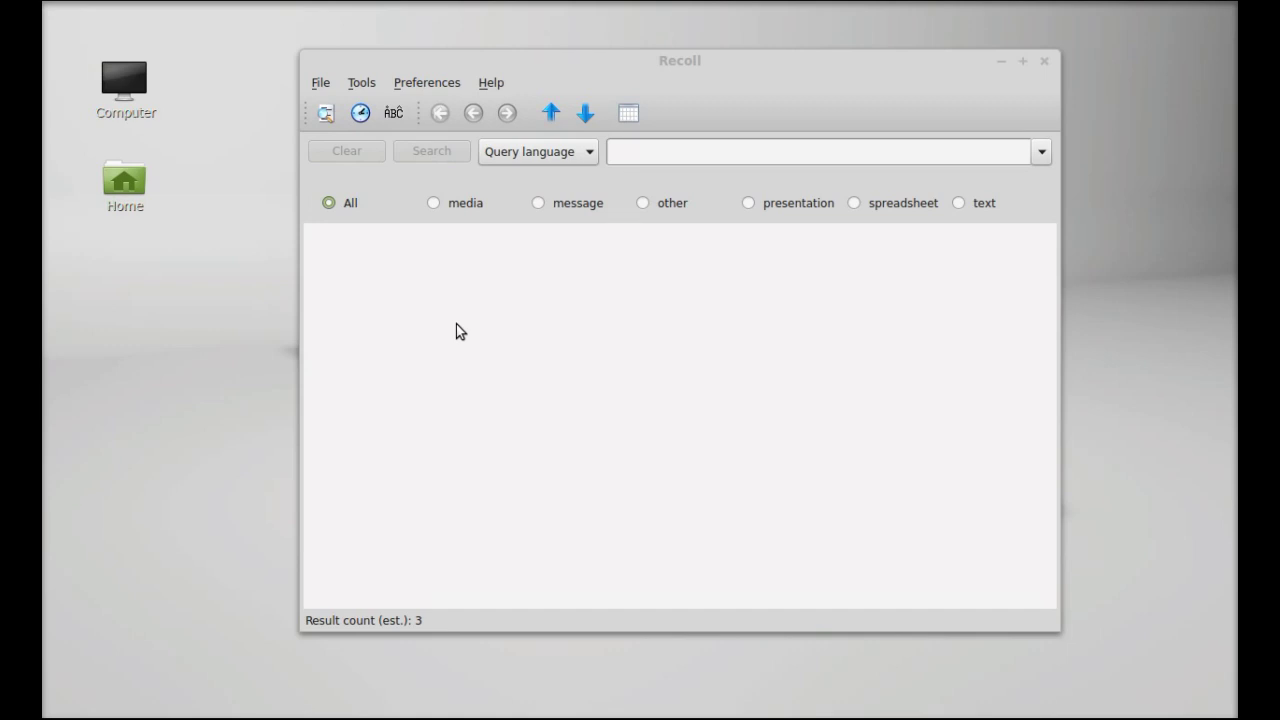
pyautogui.click(320, 84)
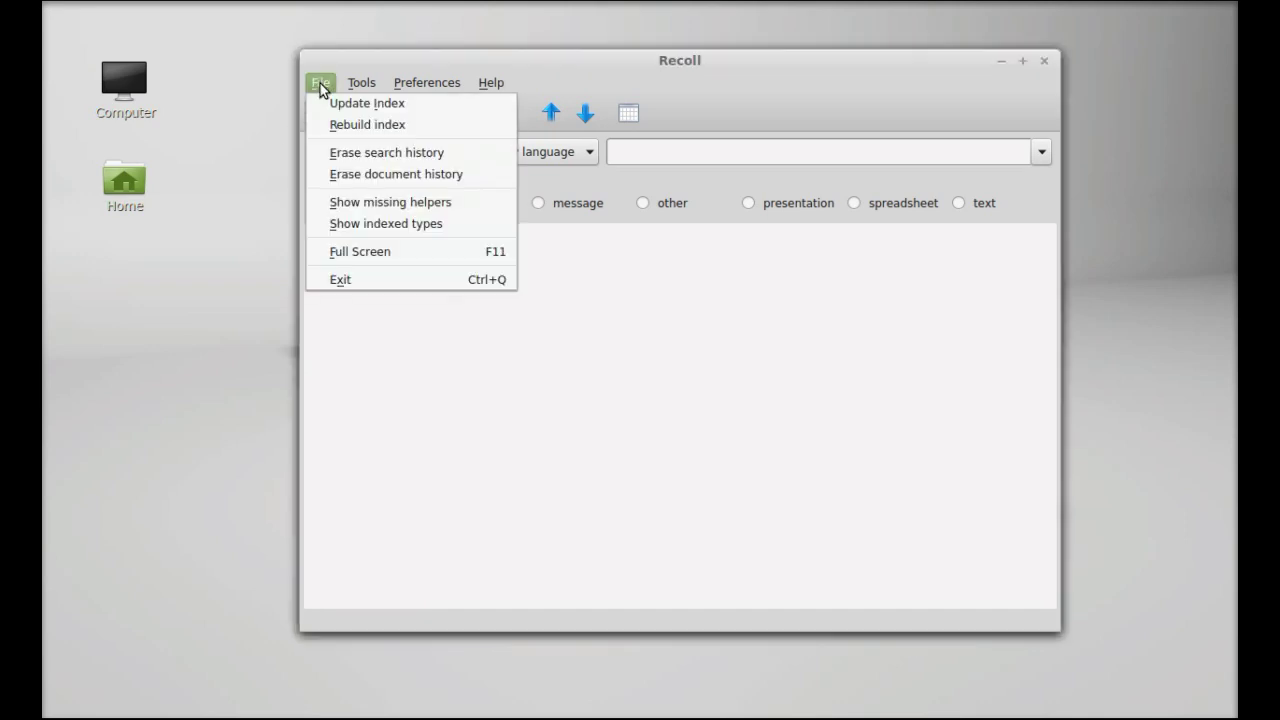
pyautogui.click(380, 104)
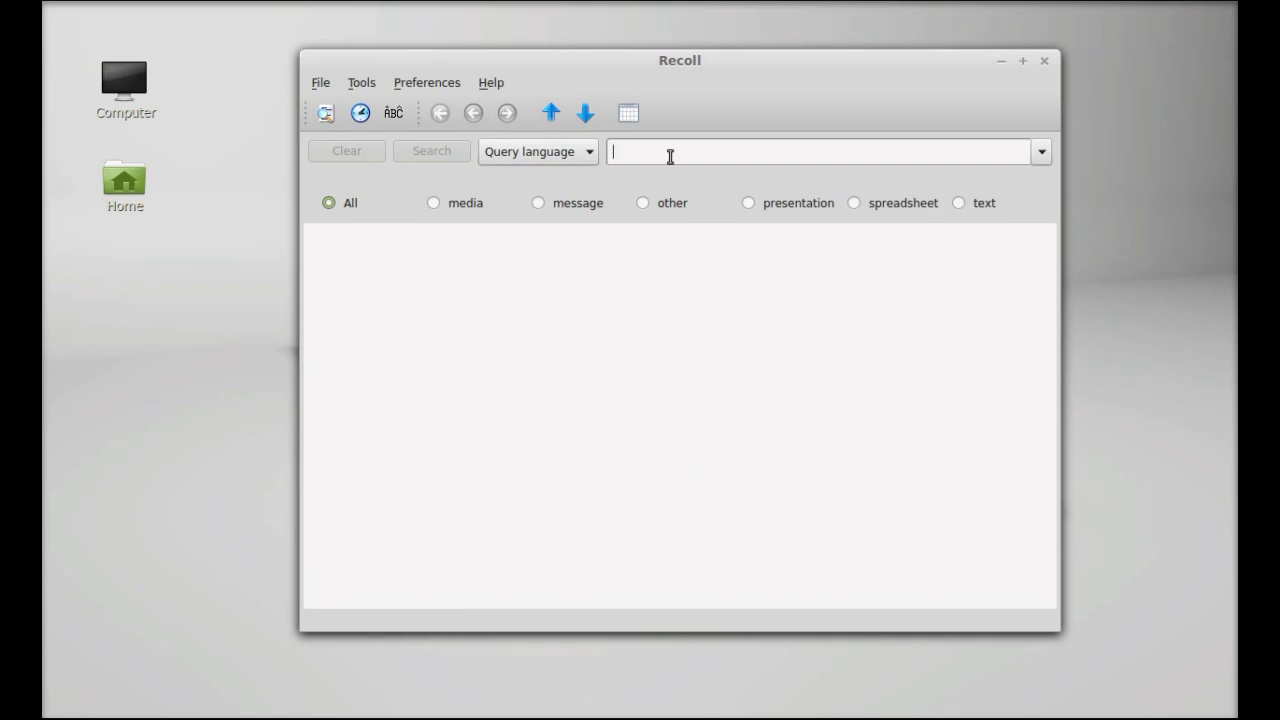
pyautogui.write('awesome')
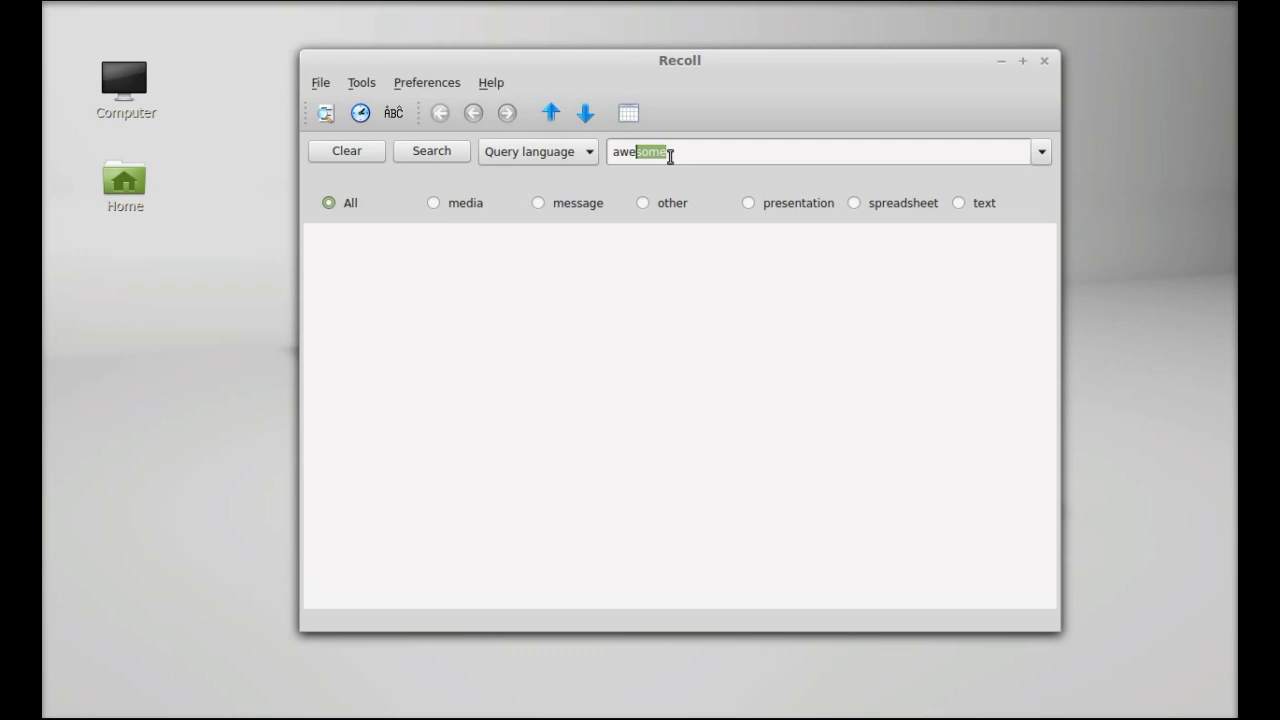
pyautogui.press('Return')
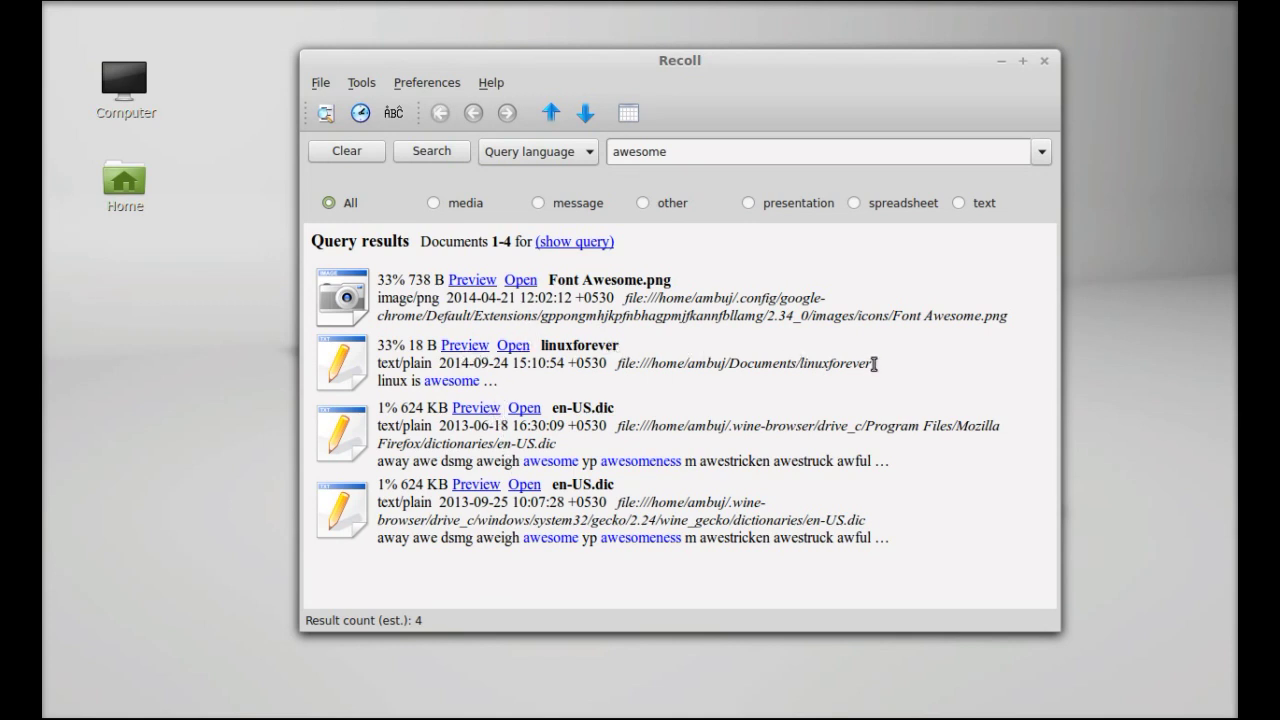
# - Check the linuxforever result's file path, preview the document, highlight the word "awesome", and close the preview
pyautogui.moveTo(872, 365); pyautogui.dragTo(687, 369)
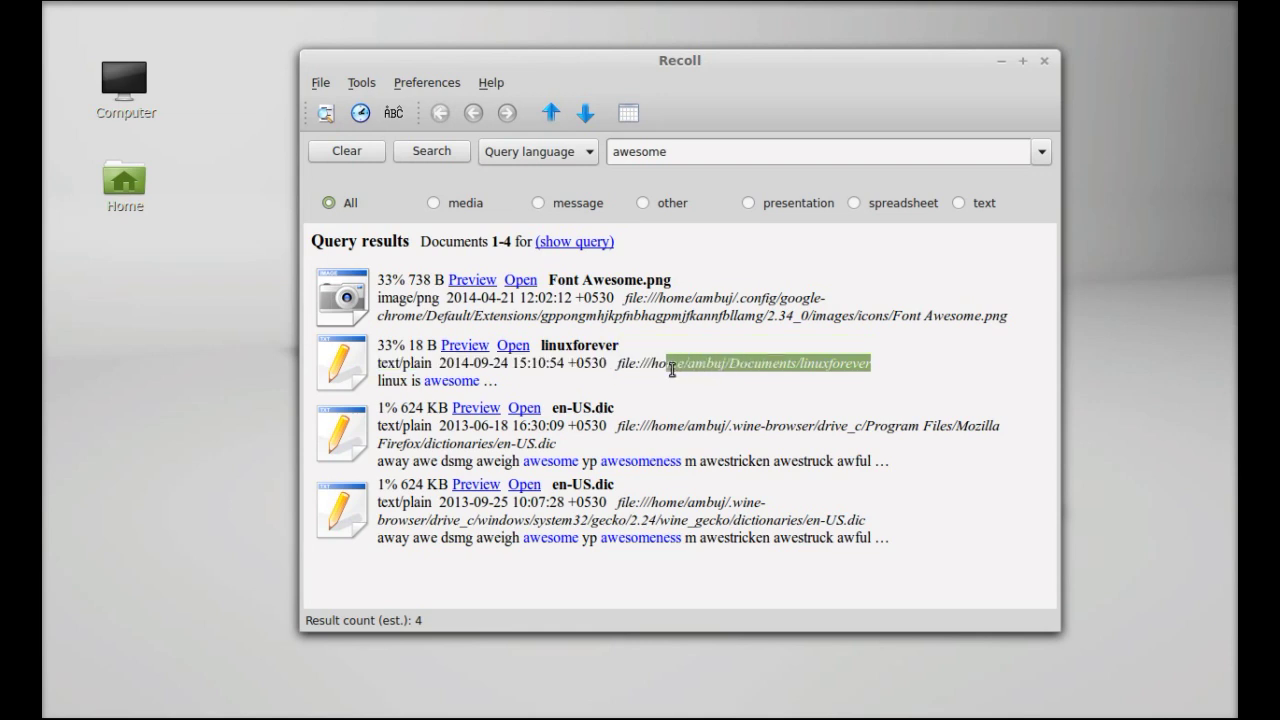
pyautogui.click(672, 366)
pyautogui.click(464, 346)
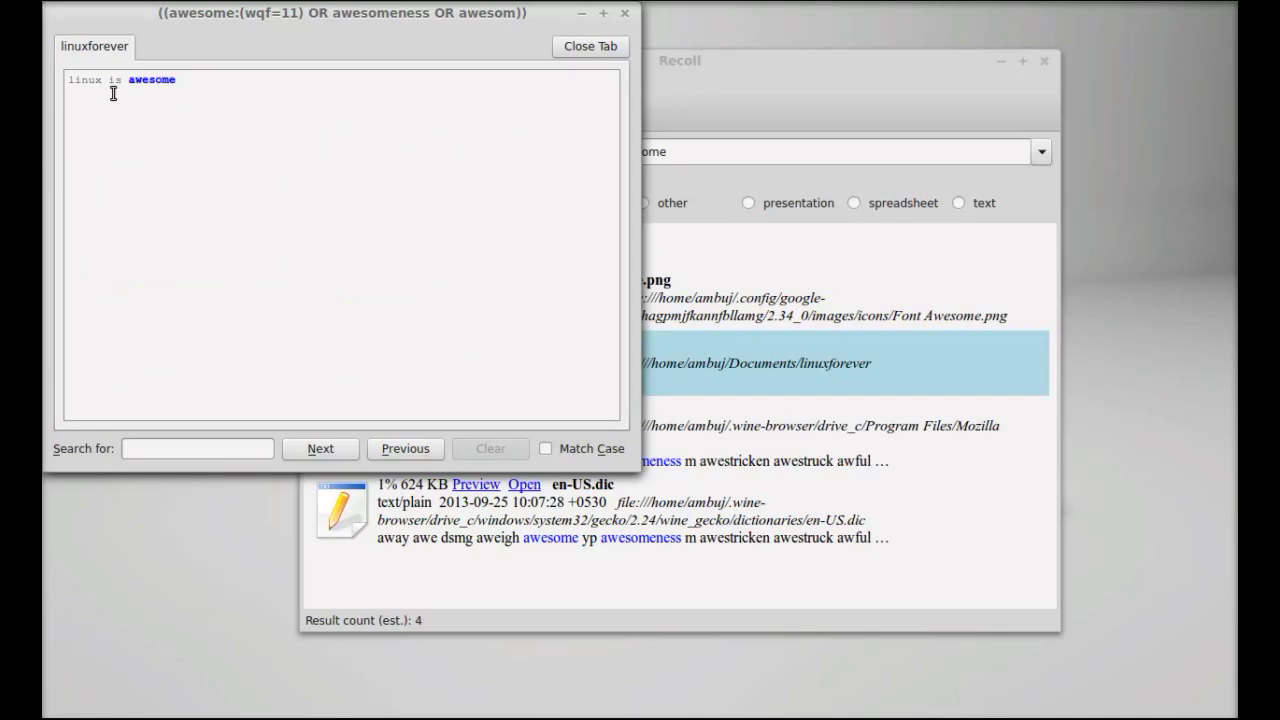
pyautogui.moveTo(178, 80); pyautogui.dragTo(129, 82)
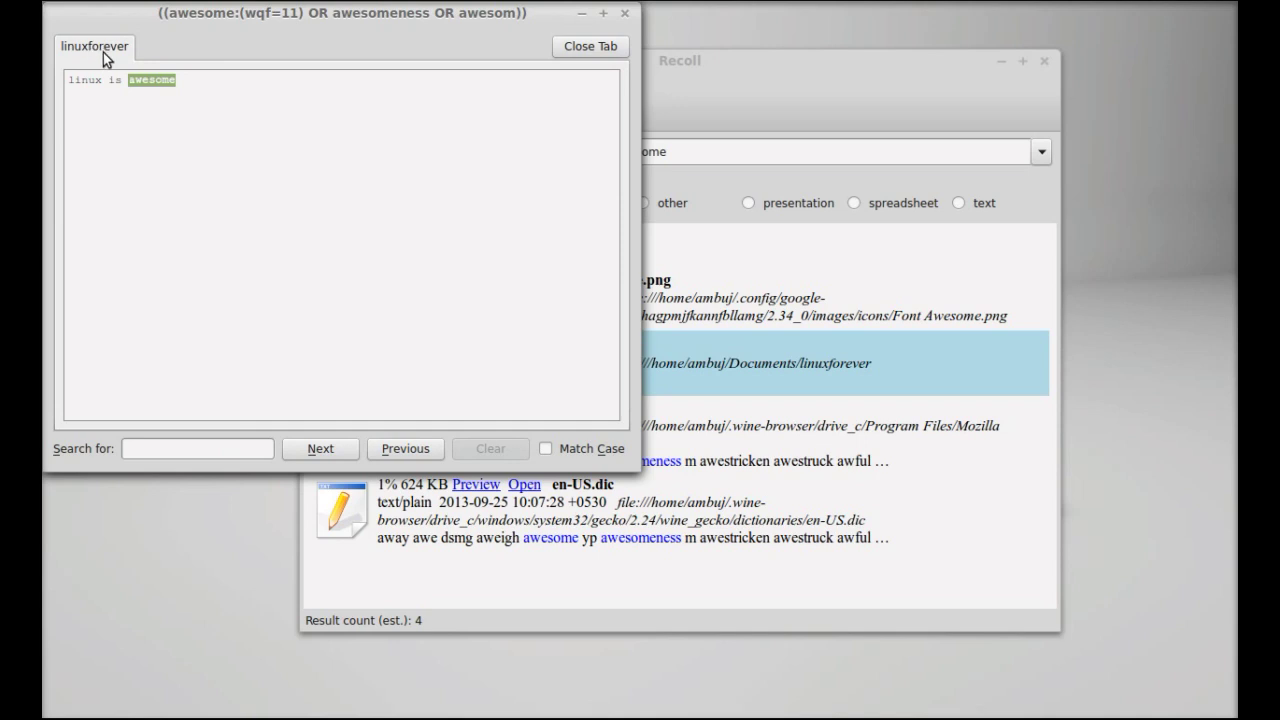
pyautogui.click(625, 14)
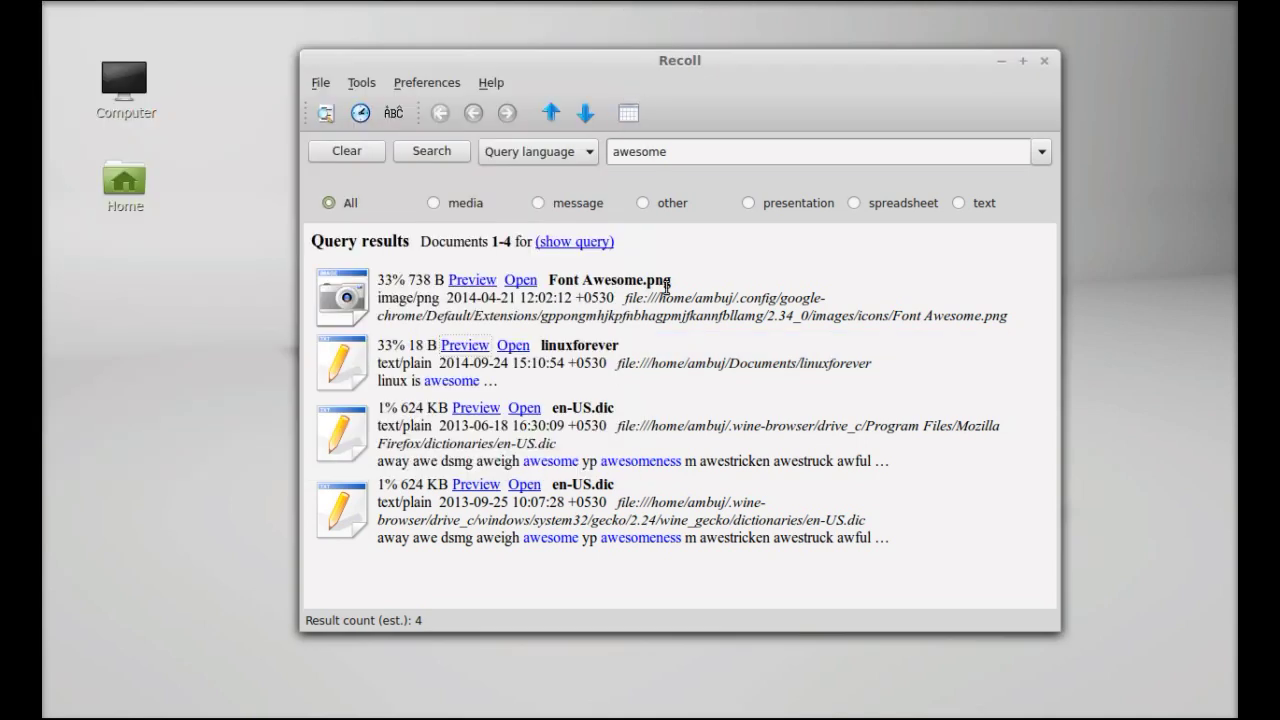
# - Open the linuxforever result in gedit, move the editor window over the results window, and return to Recoll
pyautogui.click(511, 346)
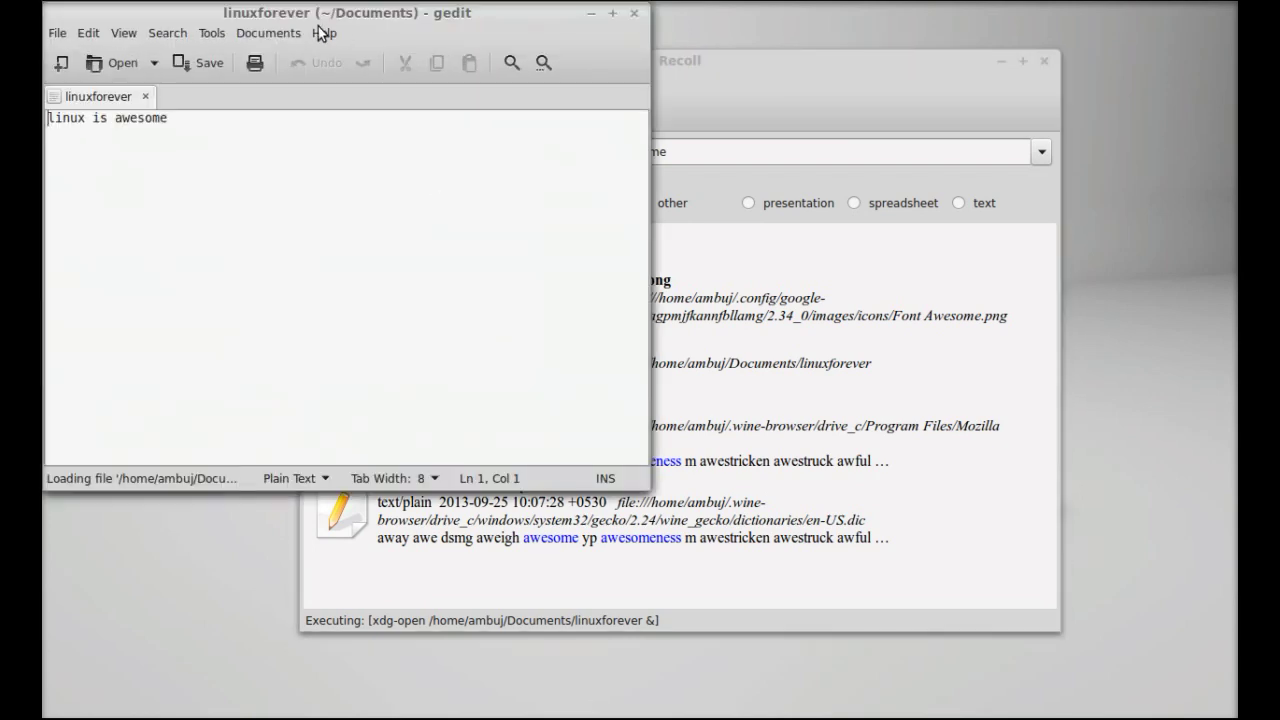
pyautogui.moveTo(335, 15); pyautogui.dragTo(371, 19)
pyautogui.moveTo(556, 85); pyautogui.dragTo(589, 103)
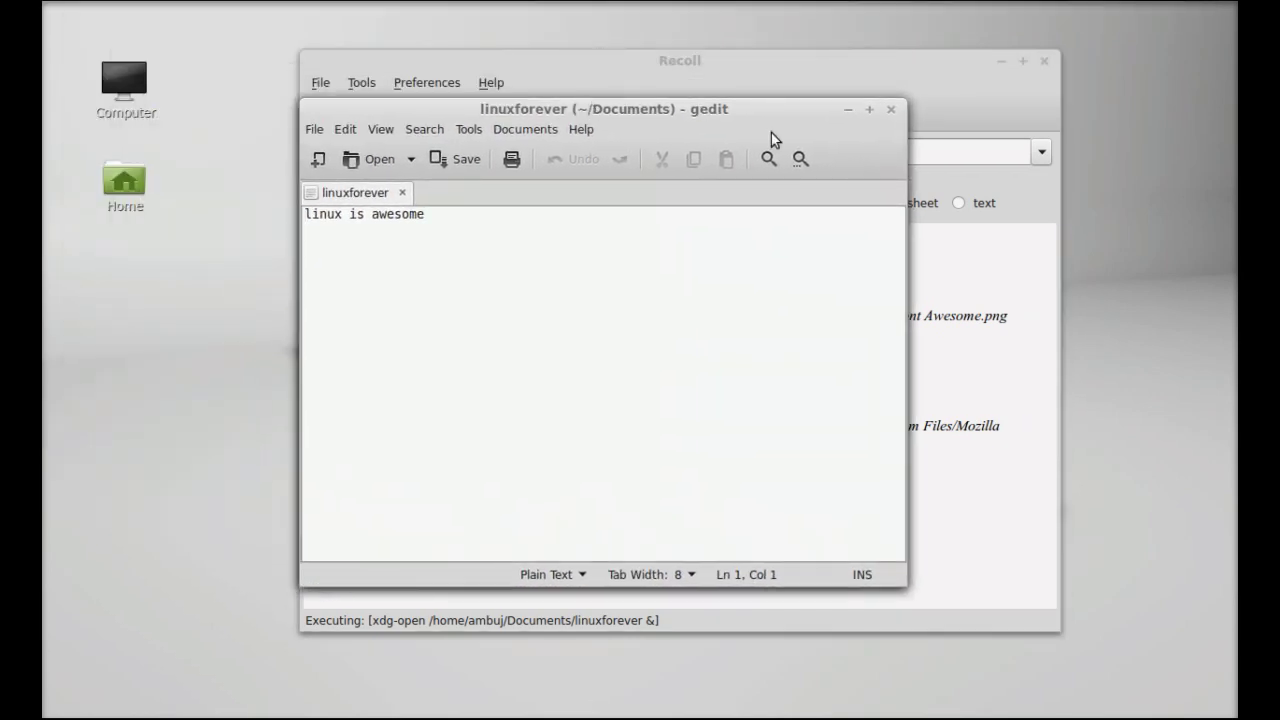
pyautogui.click(696, 62)
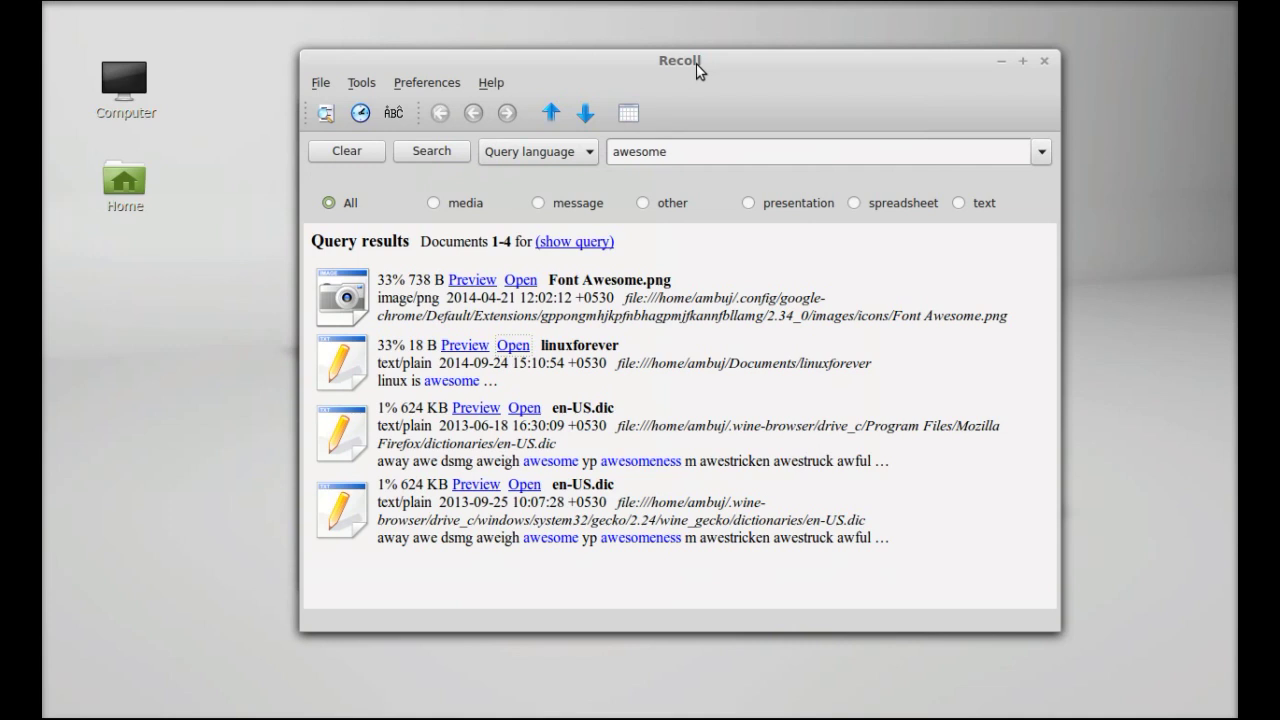